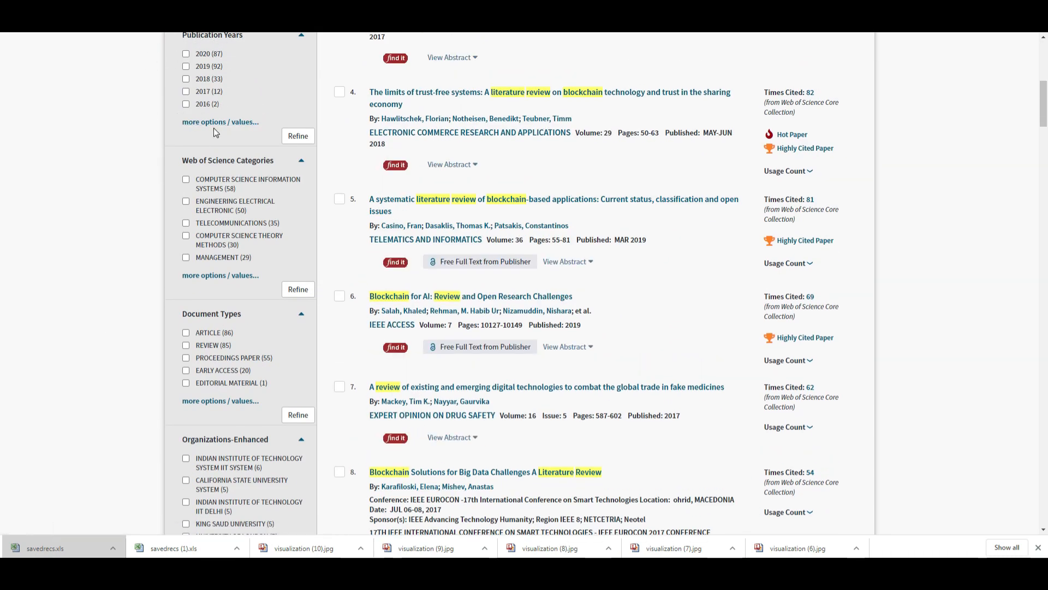
Step: Refine the blockchain literature review results to the Review document type
left_click(186, 346)
left_click(300, 418)
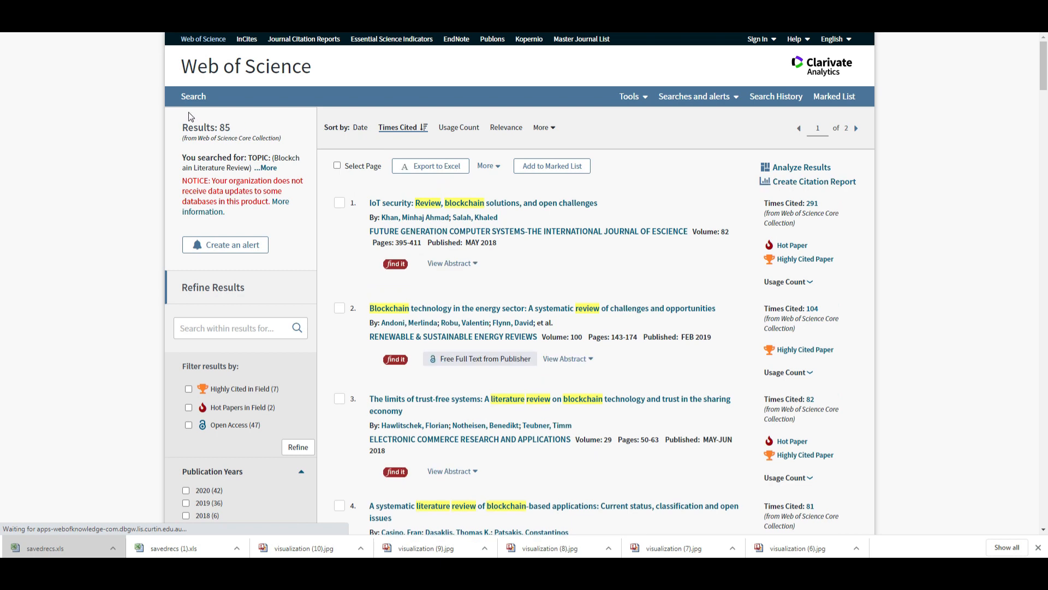
Step: Export records 1 to 85 to Excel with Full Record content and open the downloaded file
left_click(447, 168)
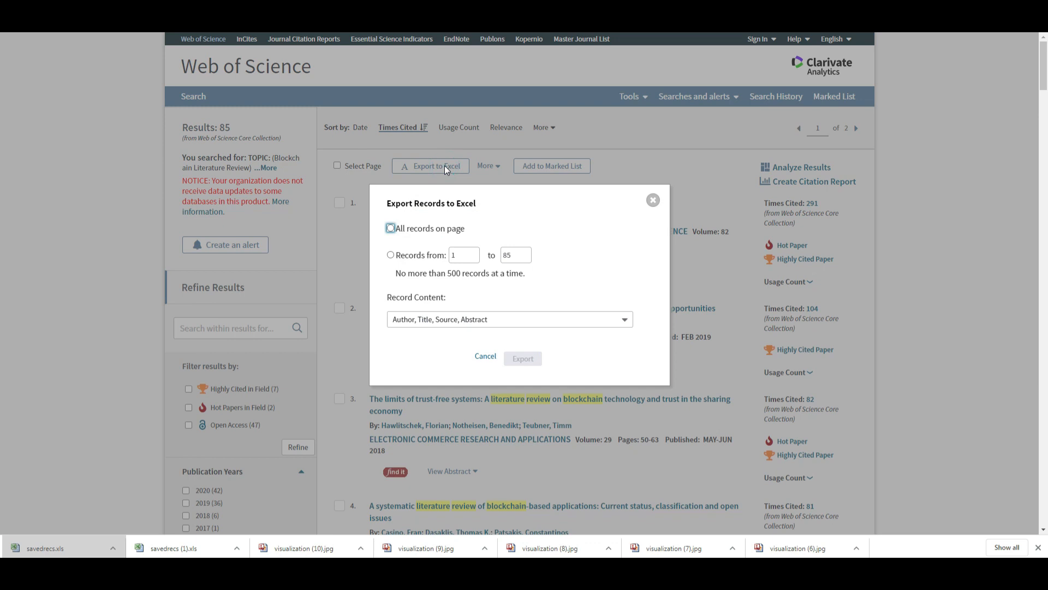
left_click(391, 255)
left_click(436, 322)
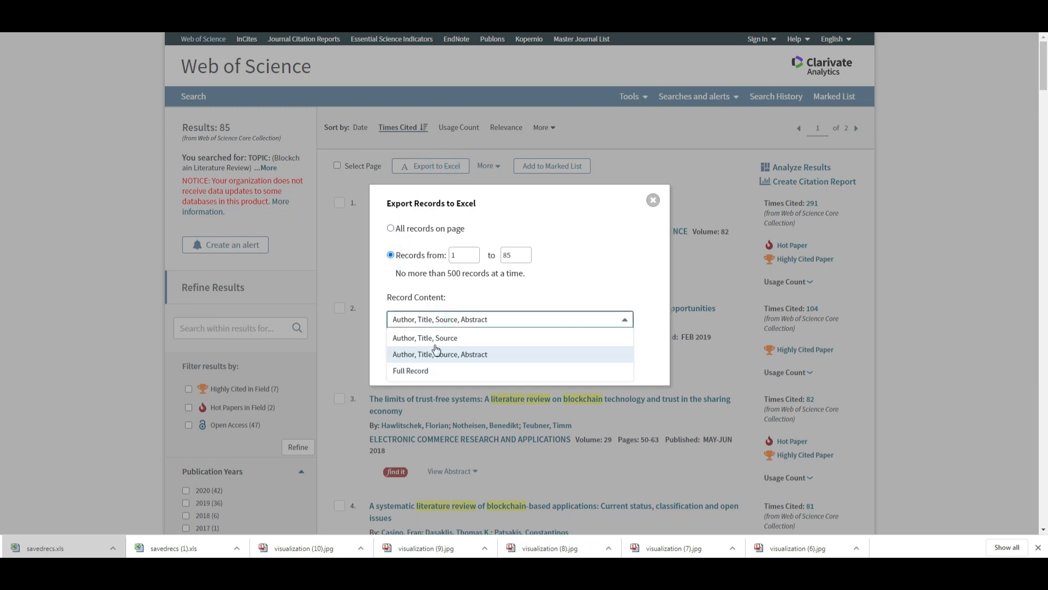
left_click(434, 372)
left_click(528, 358)
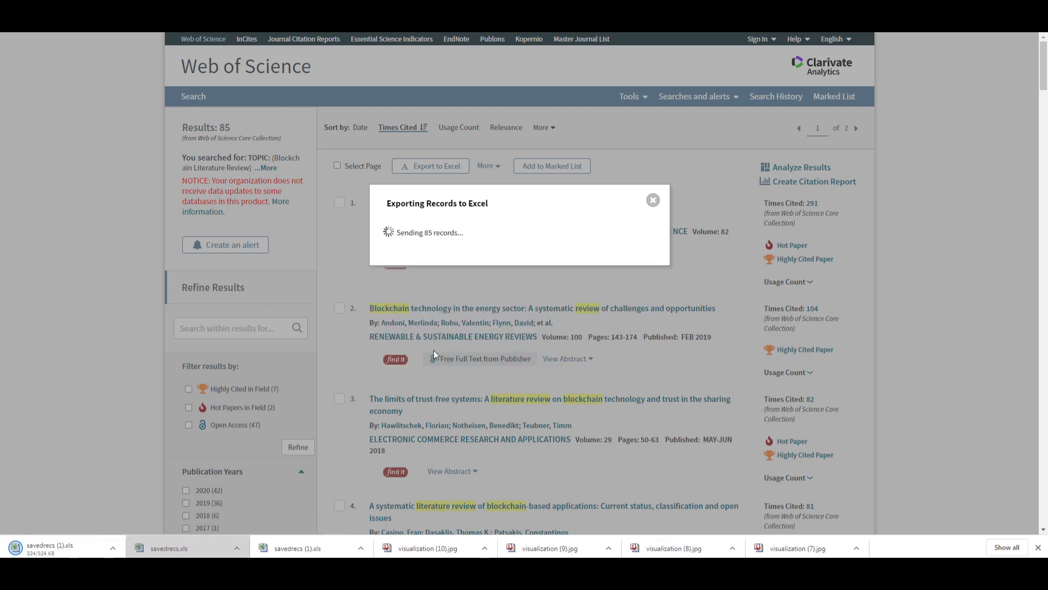
left_click(85, 551)
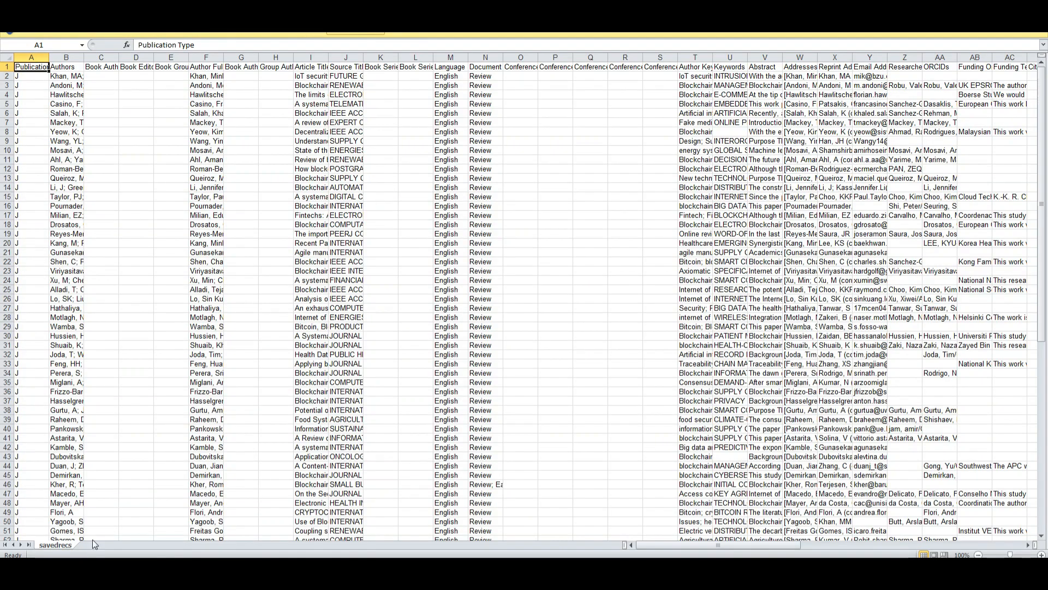
Step: Hide columns C through H, from Book Authors up to the column before Article Title
left_click_drag(101, 87, 275, 87)
right_click(276, 87)
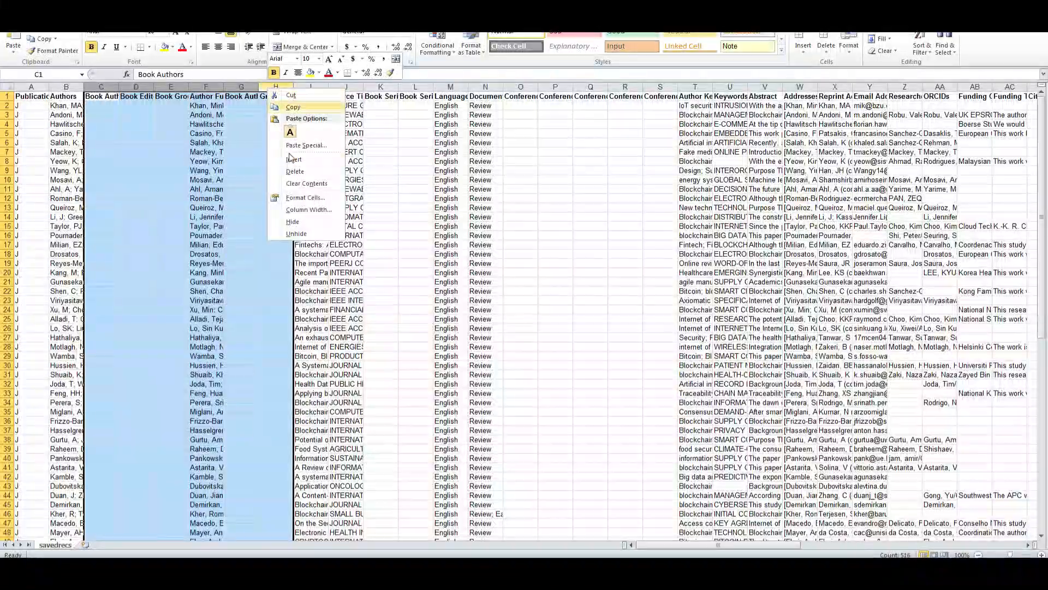
left_click(301, 214)
Step: Widen the Article Title and Source Title columns and hide columns K through S, starting at Book Series Title
double_click(118, 84)
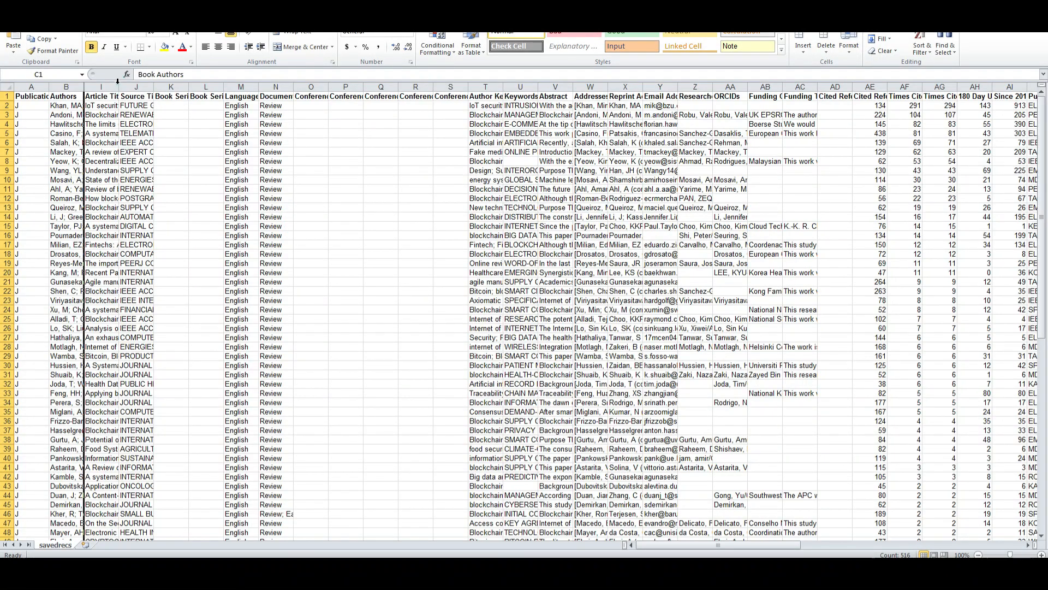
left_click(519, 88)
double_click(519, 87)
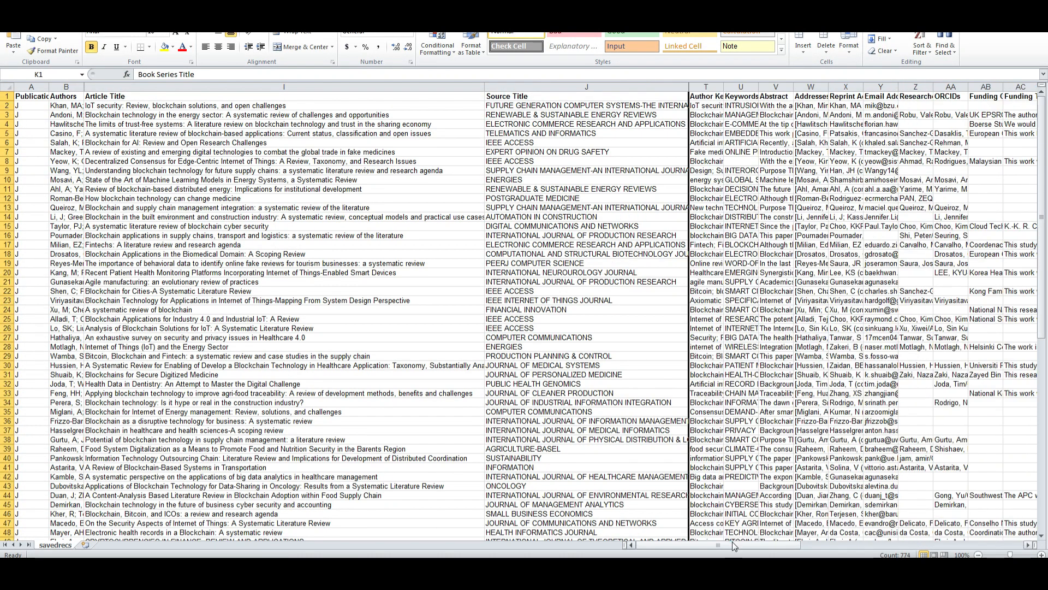
Step: Widen Author Keywords and Publisher, and hide columns U, W through AI, and AK through BP so that Abstract and Publisher follow the keywords
mouse_move(732, 543)
left_mouse_down()
mouse_move(799, 542)
mouse_move(714, 540)
left_mouse_up()
left_click(1029, 545)
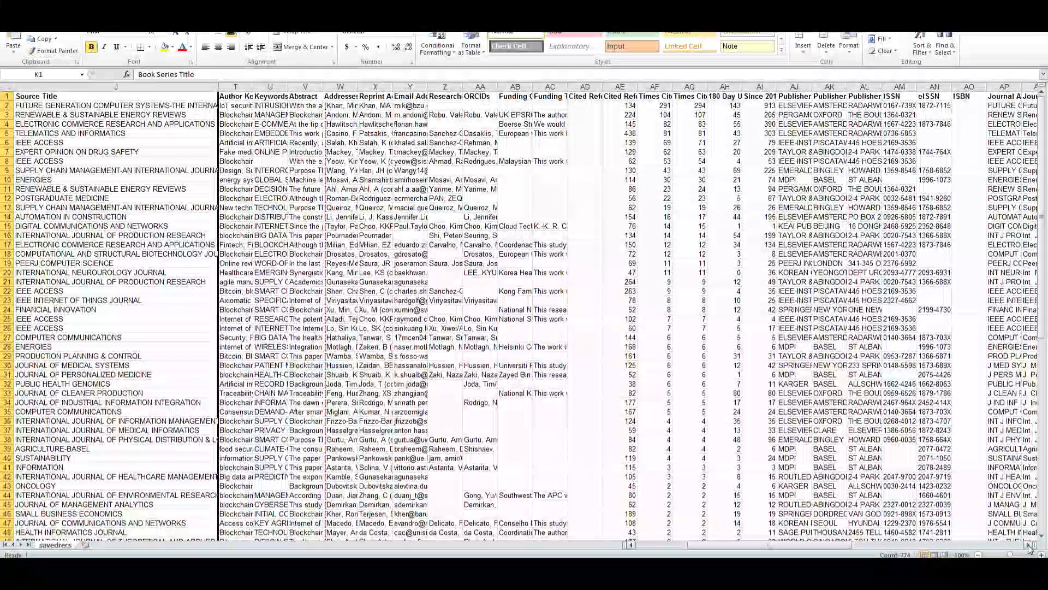
double_click(253, 88)
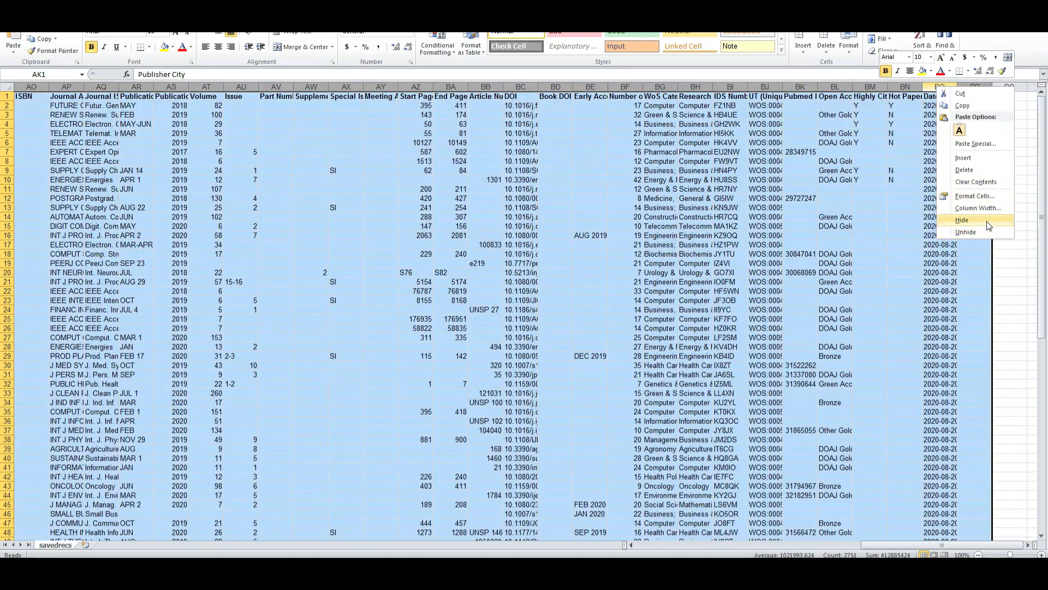
left_click(987, 221)
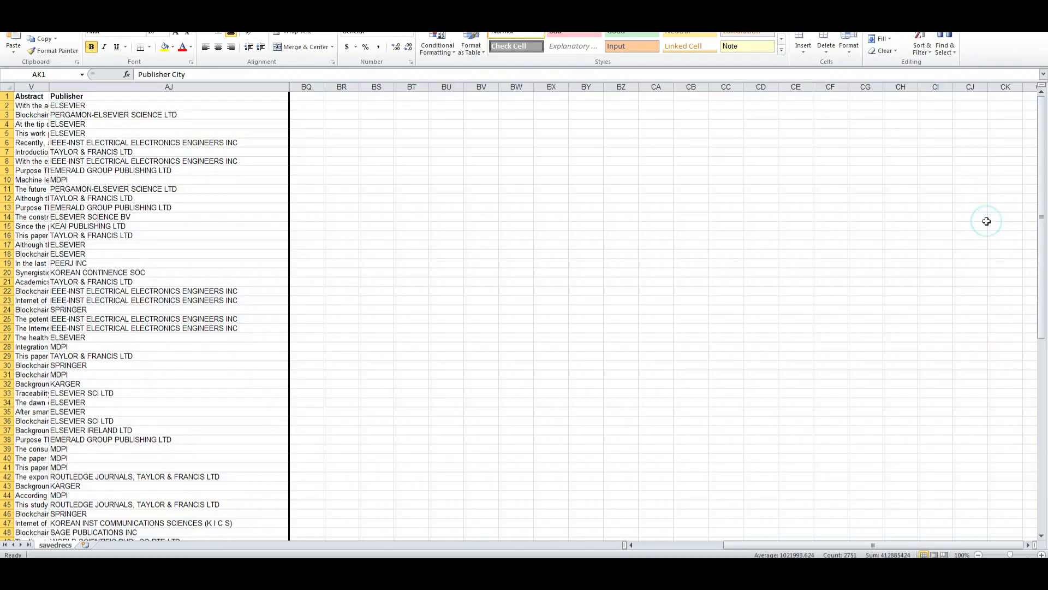
Step: Go through the Article Title, Source Title and Author Keywords columns of the reduced sheet
left_click(734, 543)
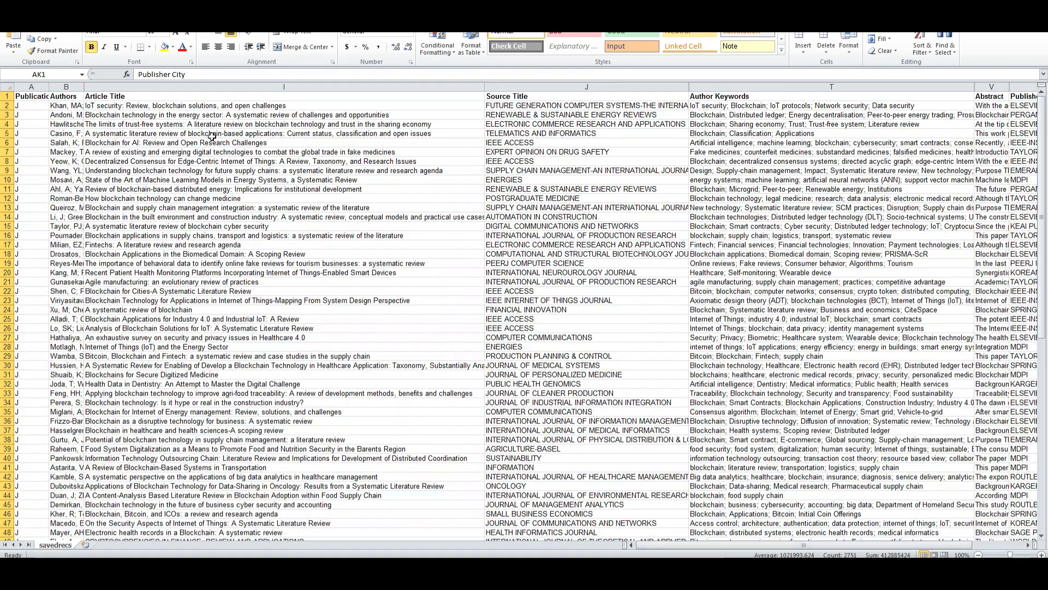
left_click(112, 100)
left_click(562, 97)
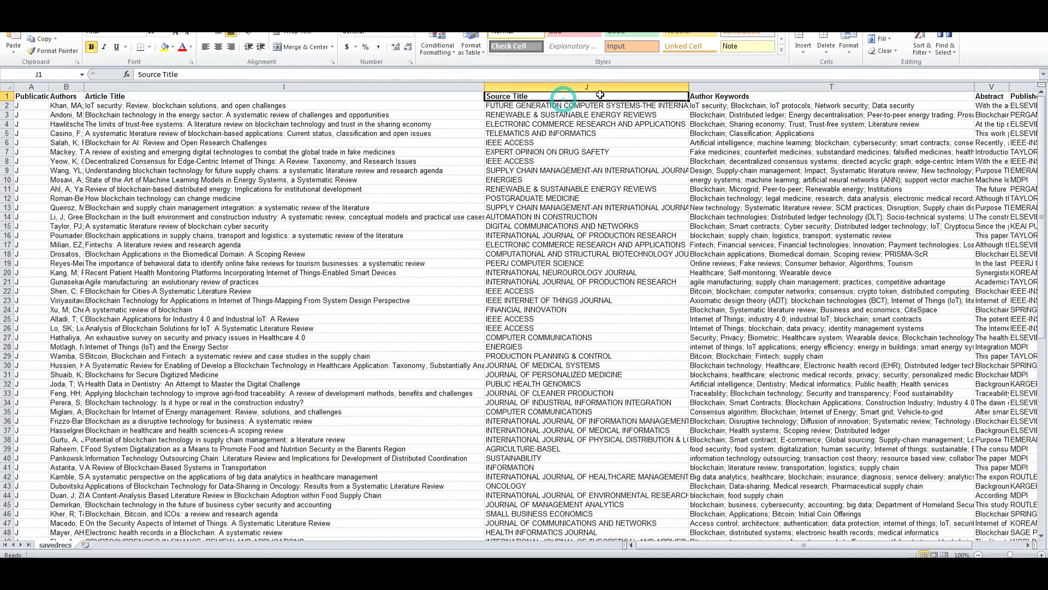
left_click(753, 96)
Step: Widen the Abstract column to show more of its text and select the Publisher heading
left_click_drag(742, 544, 791, 545)
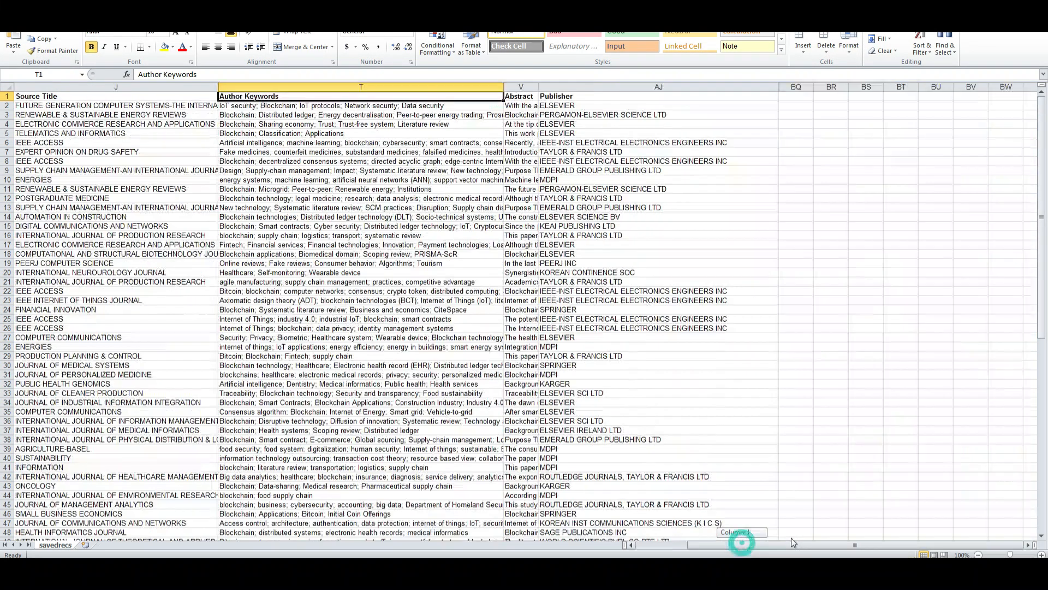
left_click_drag(539, 87, 765, 89)
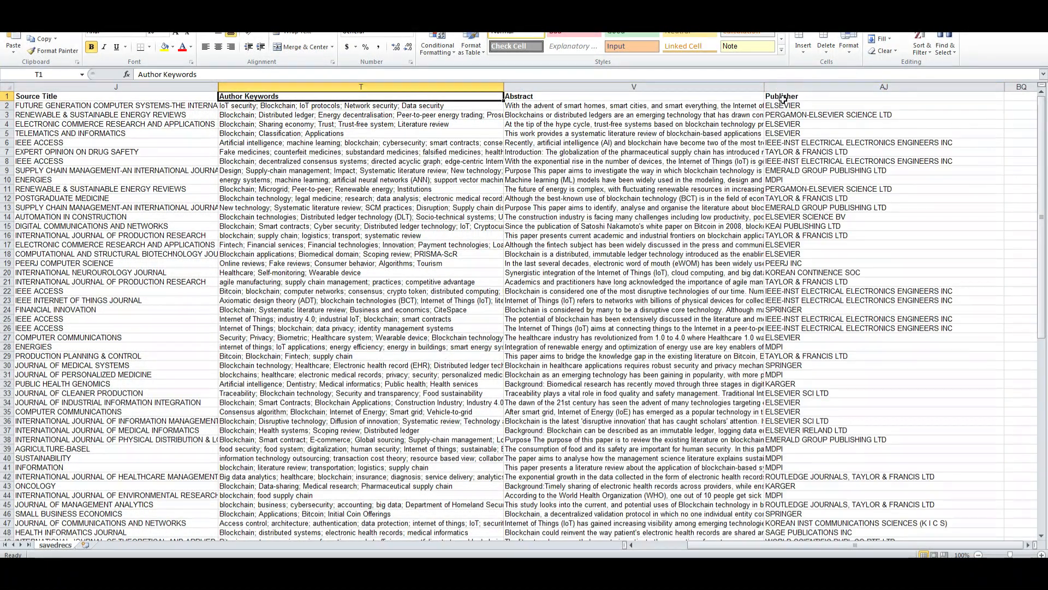
left_click(782, 98)
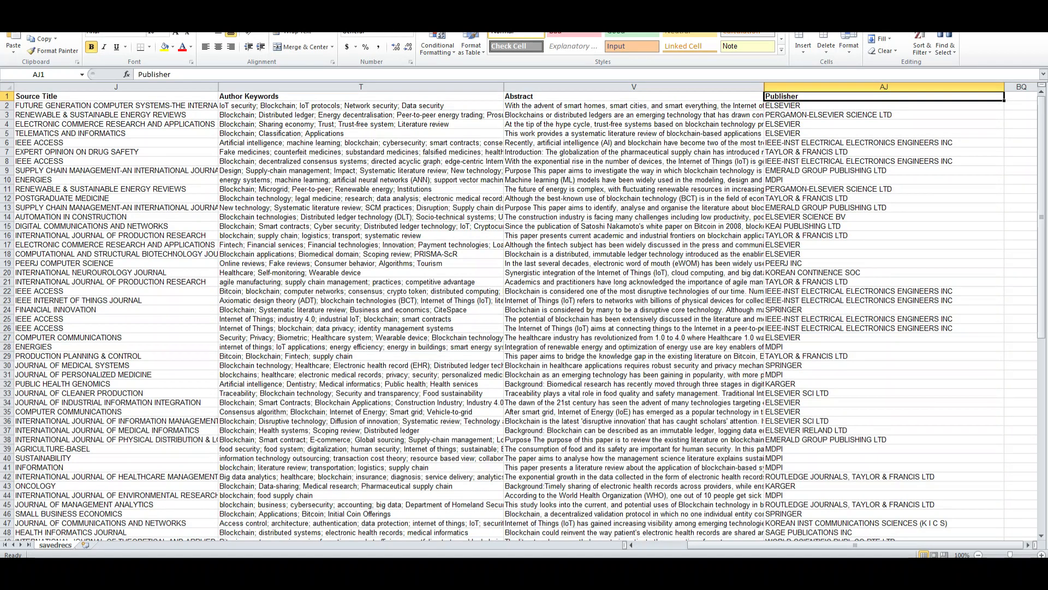
left_click(674, 546)
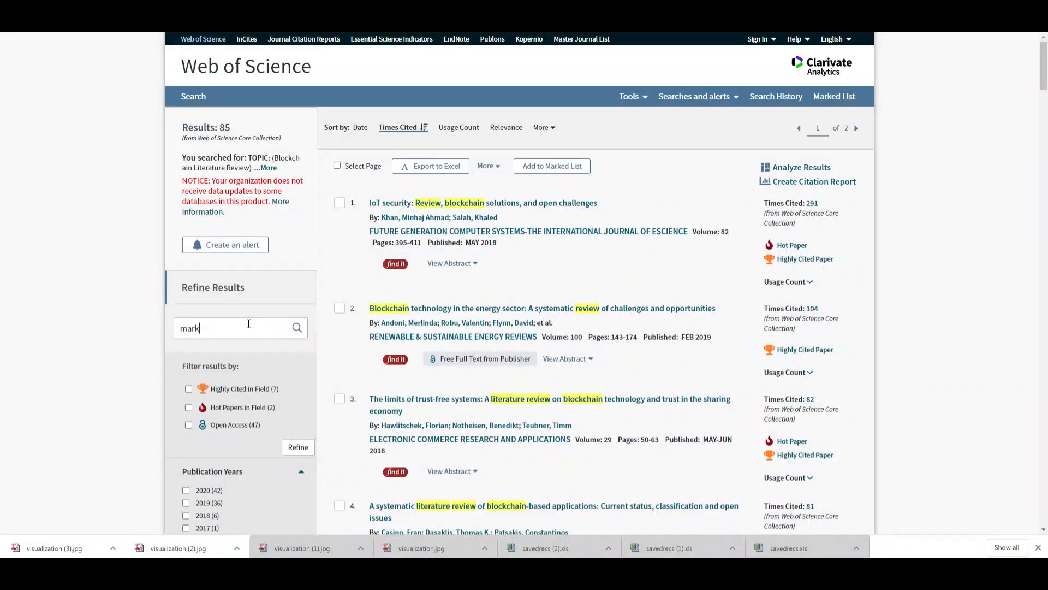
Step: Search within the Web of Science review results for "marketing" and look through the matching papers
type("n")
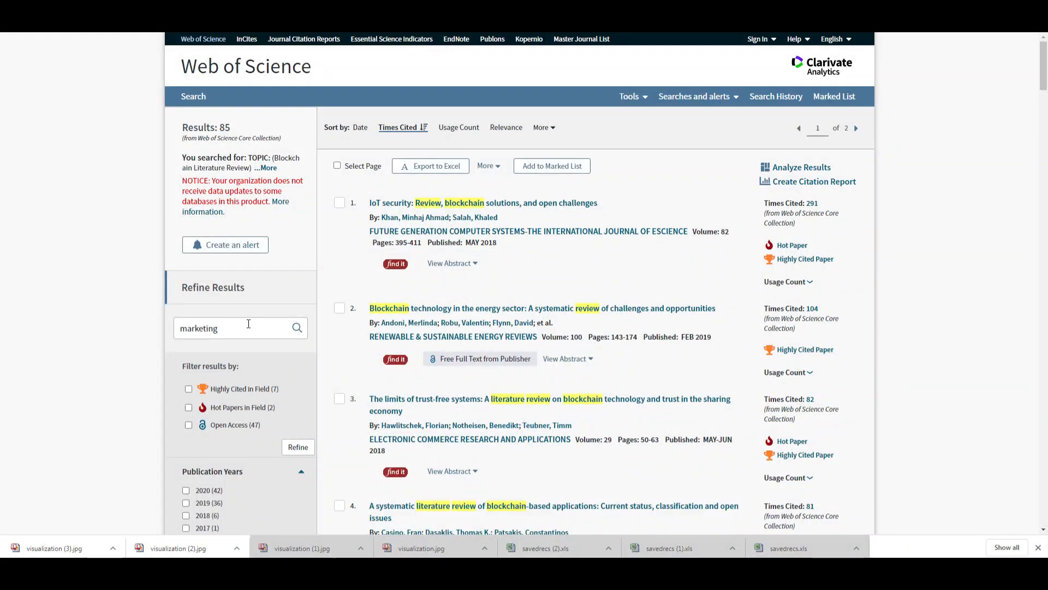
type("g")
left_click(297, 329)
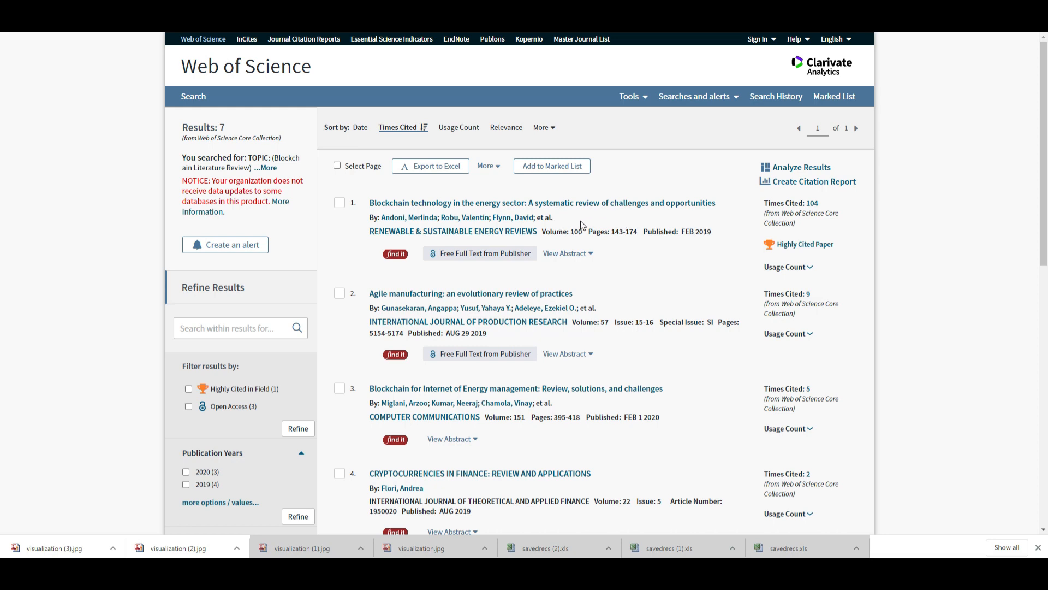
scroll(731, 329, "down", 2)
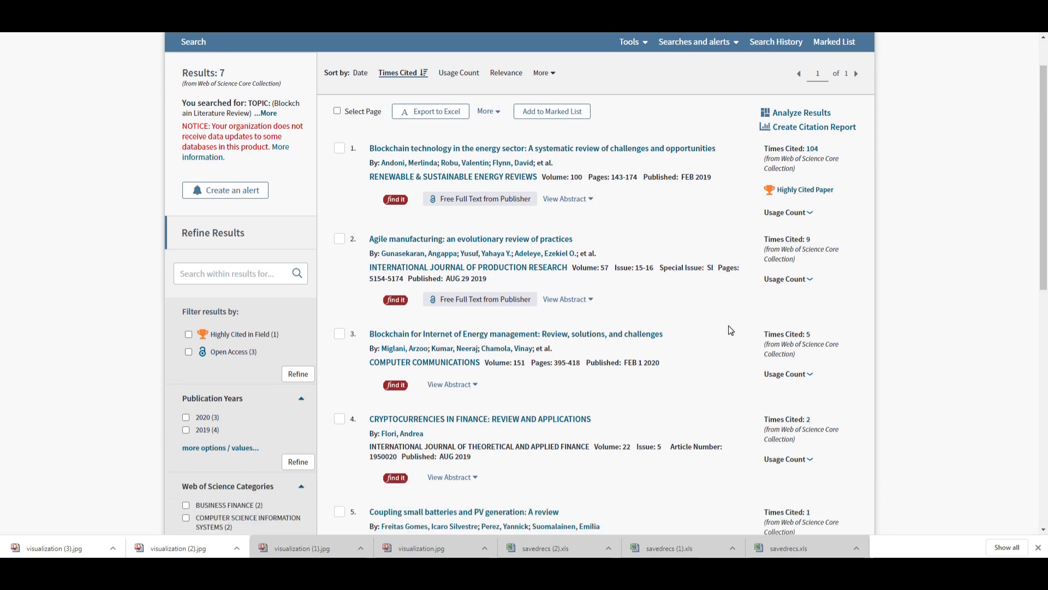
scroll(731, 330, "up", 2)
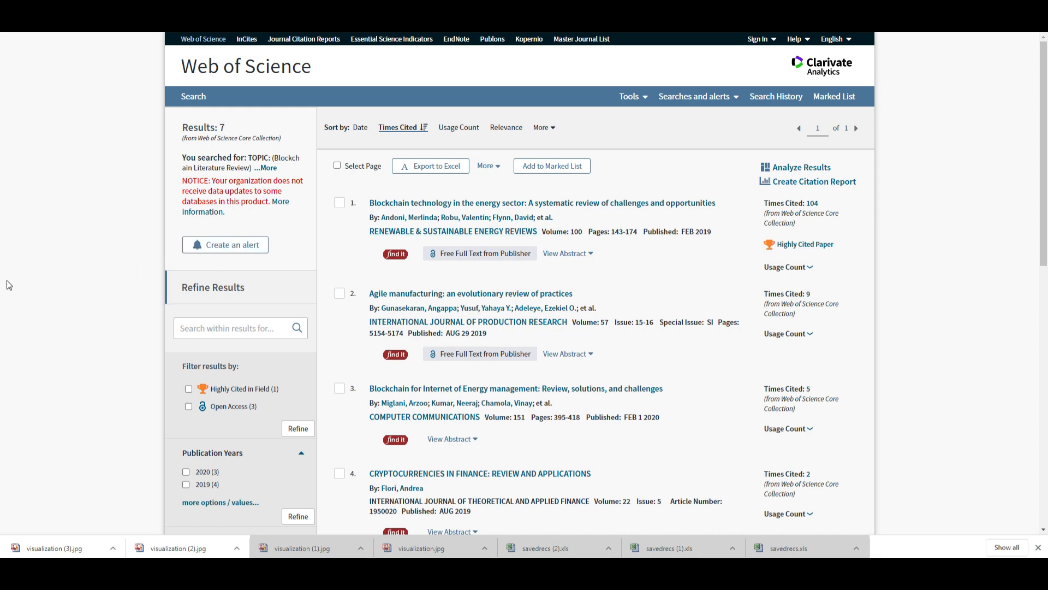
scroll(8, 285, "down", 2)
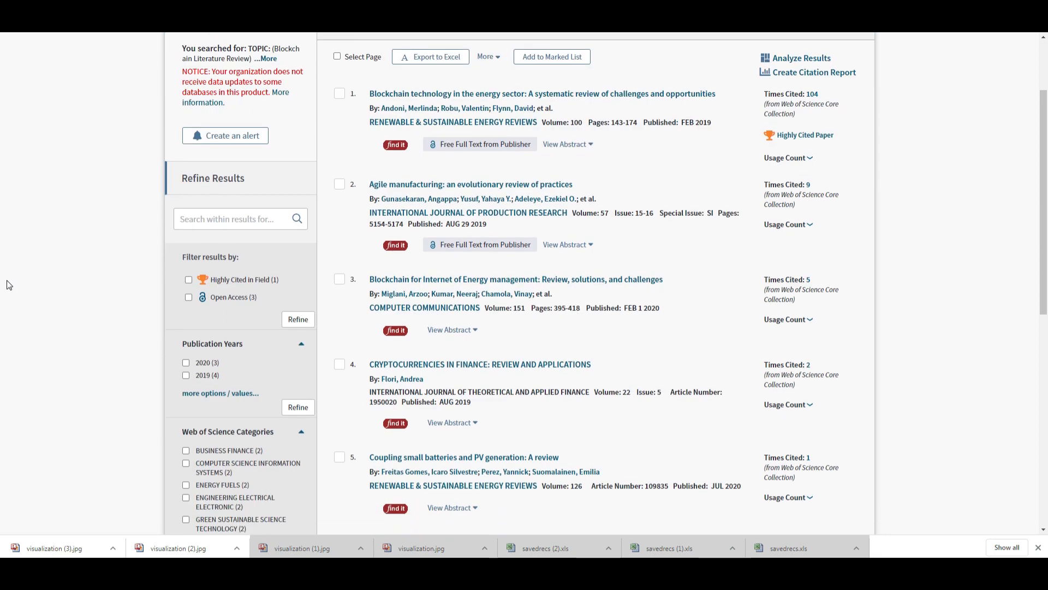
scroll(8, 285, "down", 3)
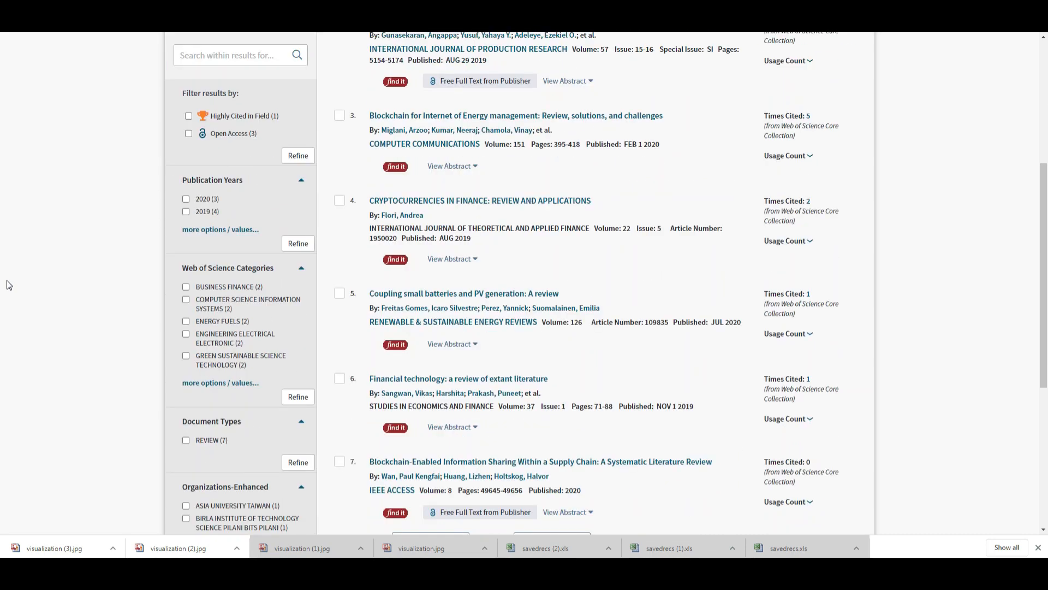
scroll(9, 285, "down", 2)
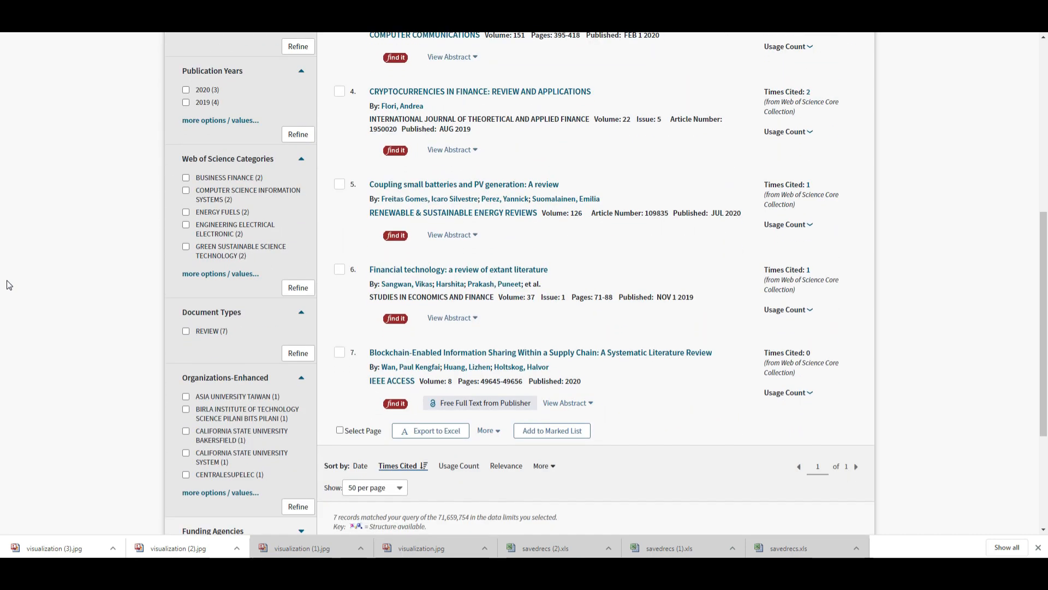
scroll(8, 285, "down", 1)
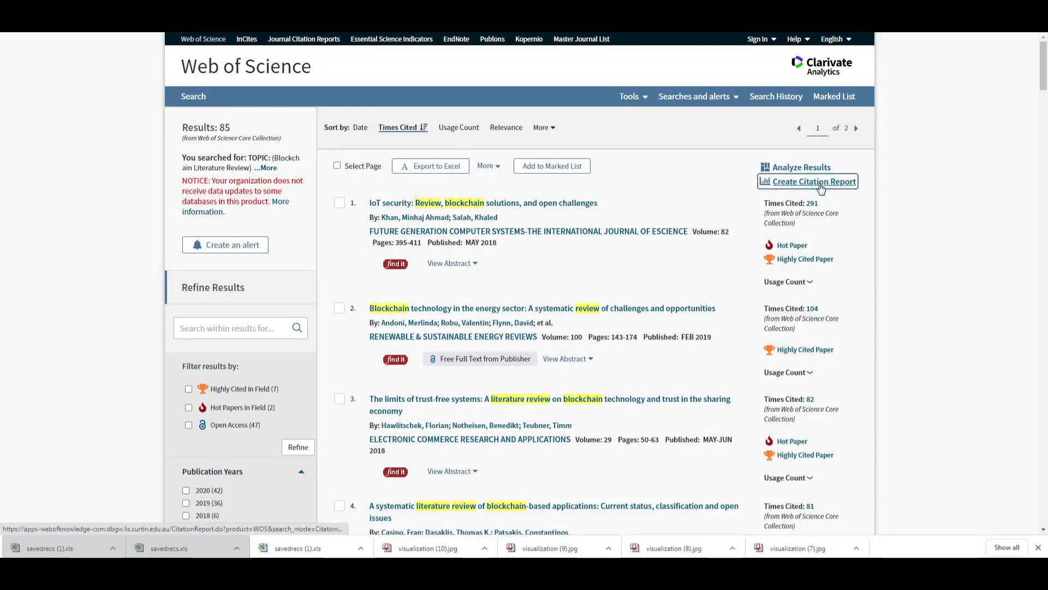
Step: Create a citation report for the review results and examine its citation chart and yearly citations per paper
left_click(821, 183)
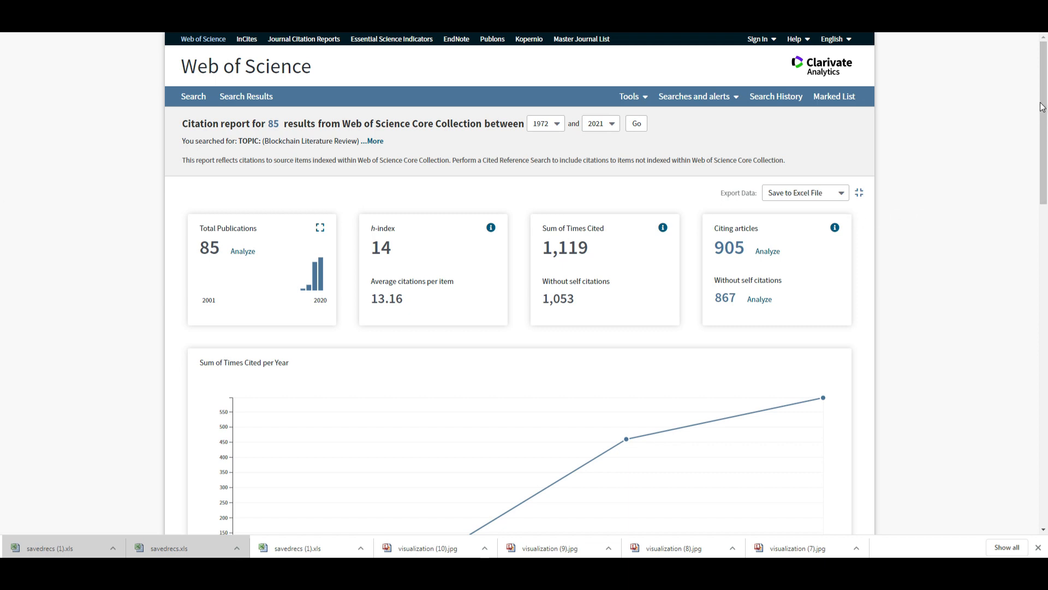
scroll(1044, 115, "down", 1)
left_click_drag(1043, 115, 1046, 157)
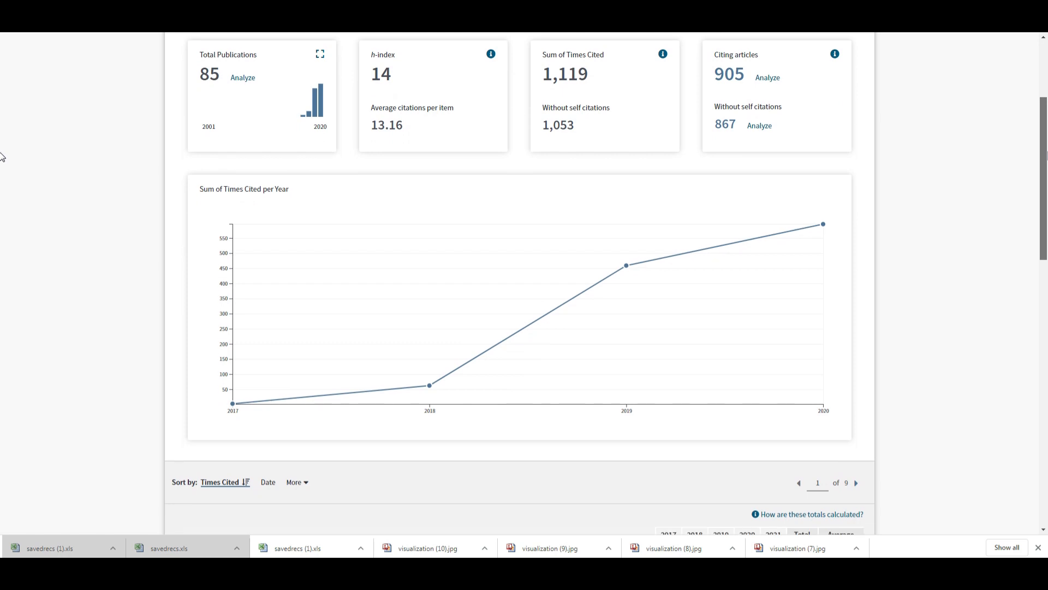
scroll(1, 157, "down", 7)
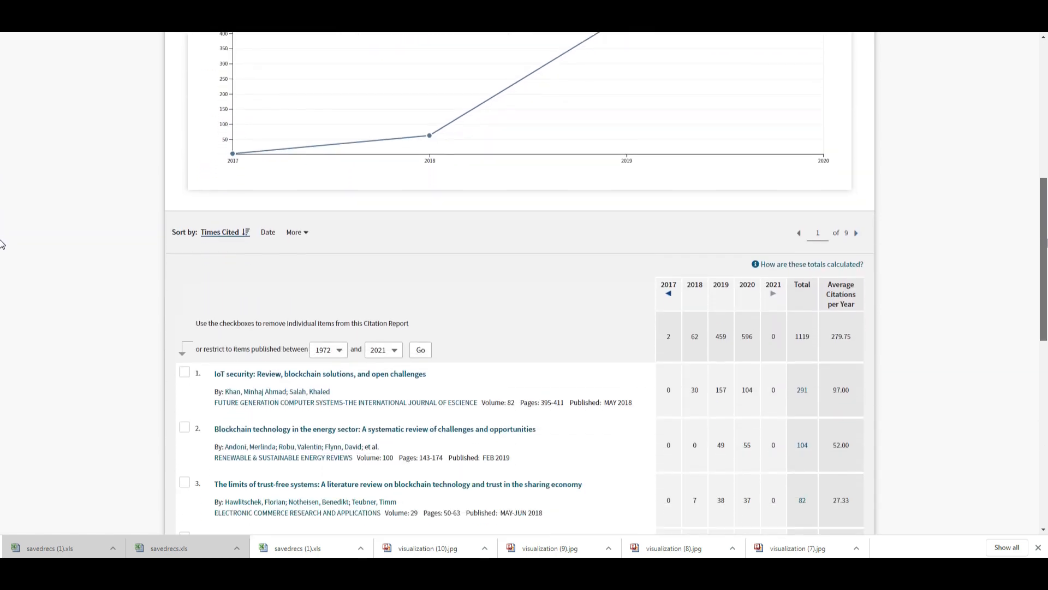
scroll(2, 281, "down", 2)
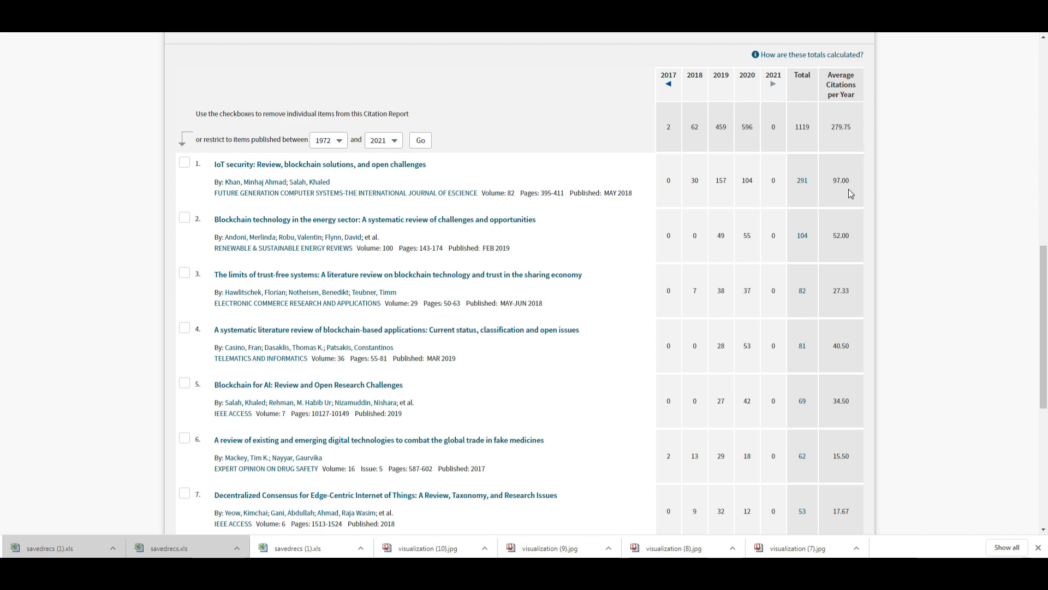
Step: Save records 1 to 85 of the citation report to an Excel file and open it to inspect its contents
scroll(911, 206, "down", 6)
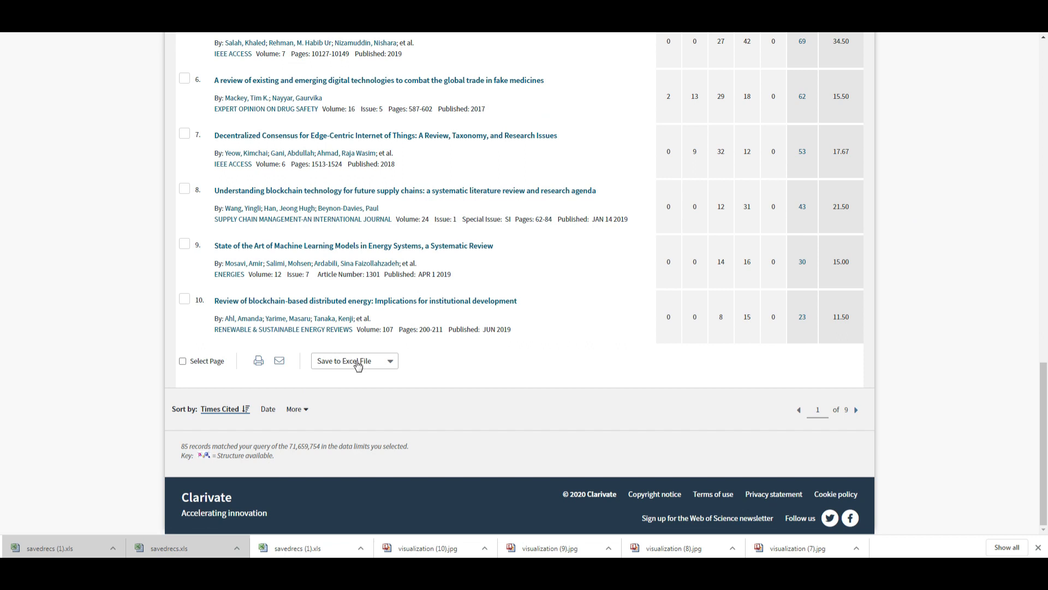
left_click(358, 365)
left_click(356, 380)
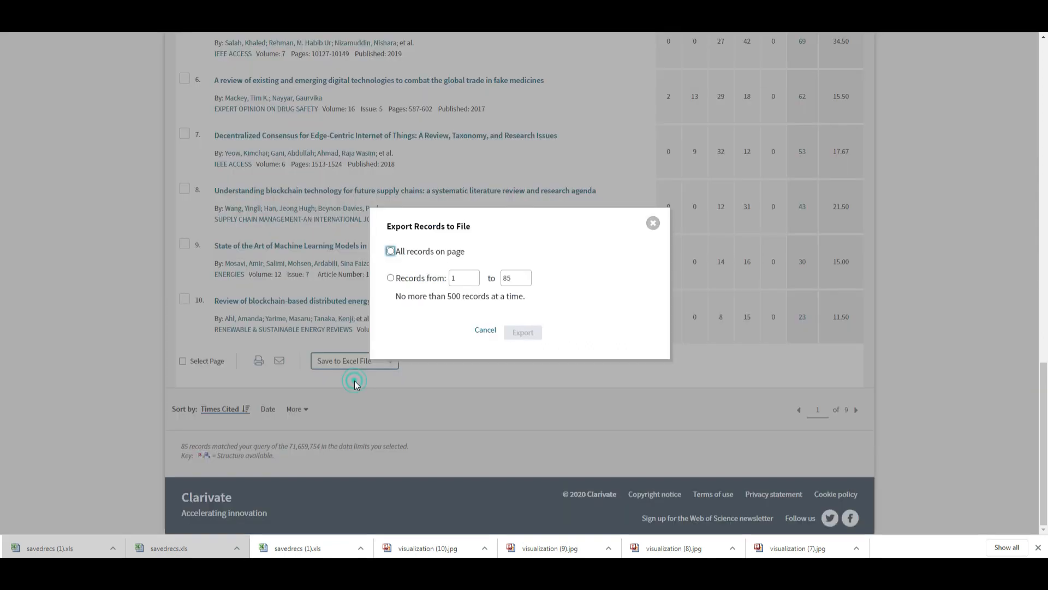
left_click(391, 278)
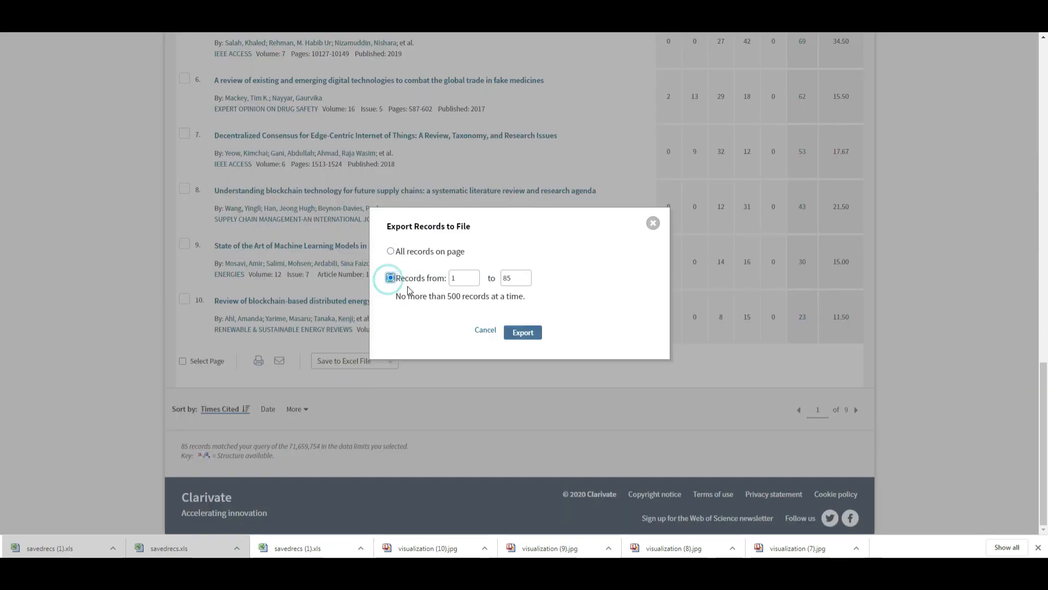
left_click(520, 333)
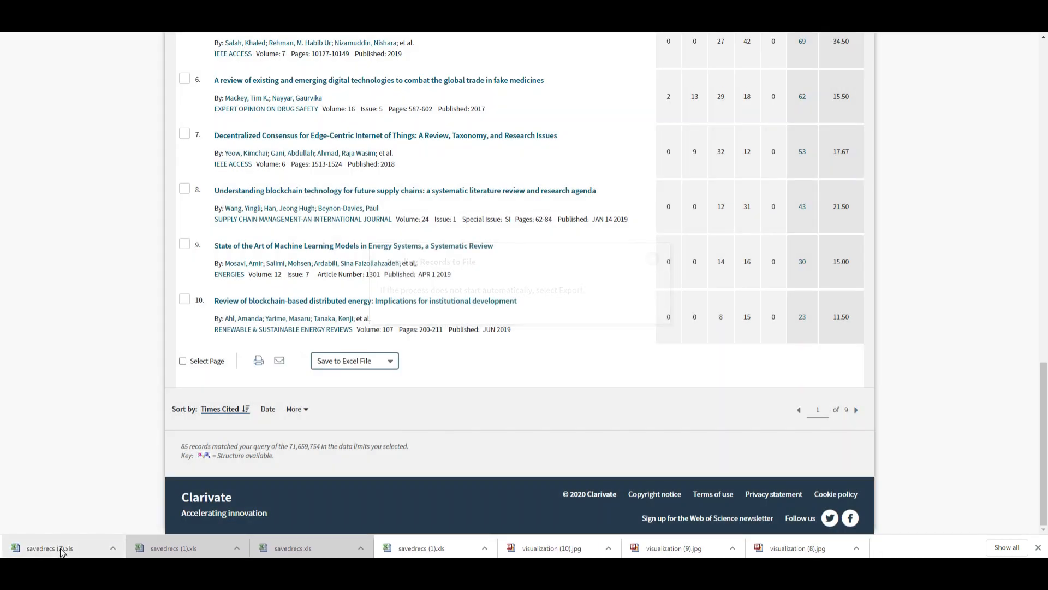
left_click(54, 548)
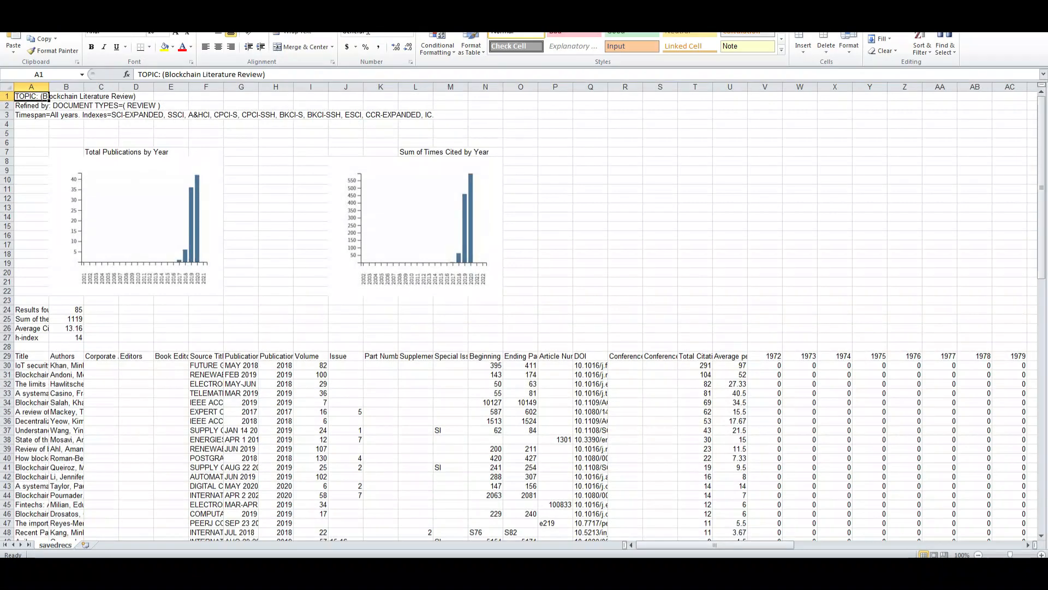
scroll(277, 344, "down", 5)
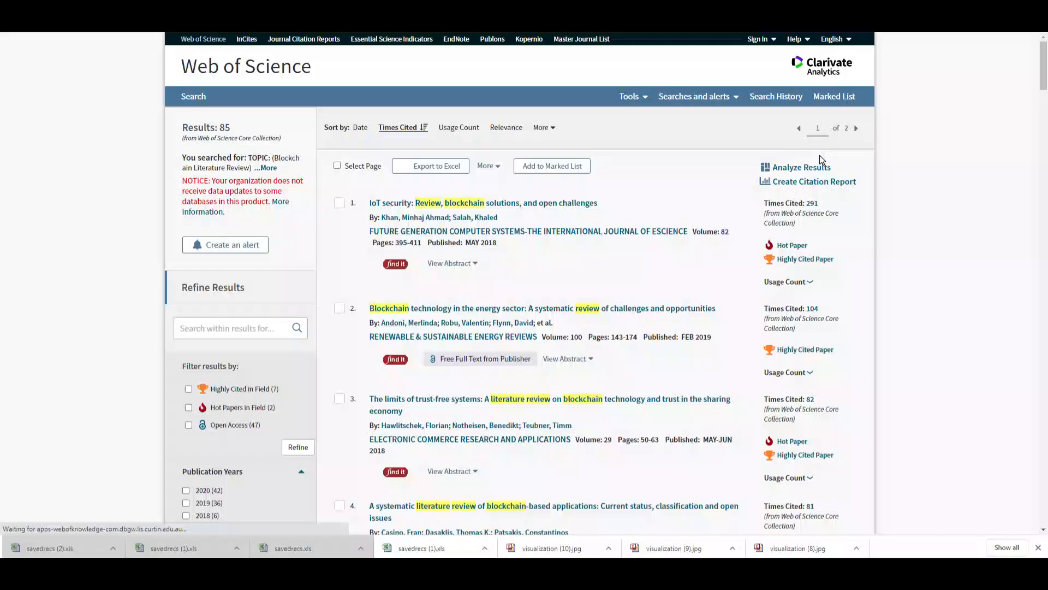
Step: Analyze the 85 review results, download the treemap visualization as an image and open the downloaded file
left_click(803, 170)
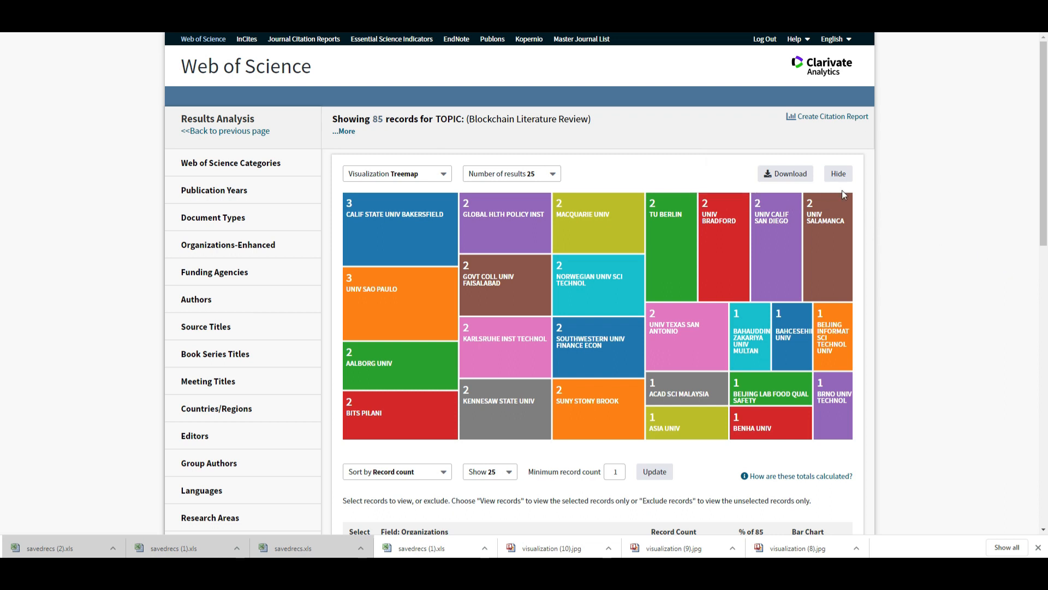
left_click(789, 174)
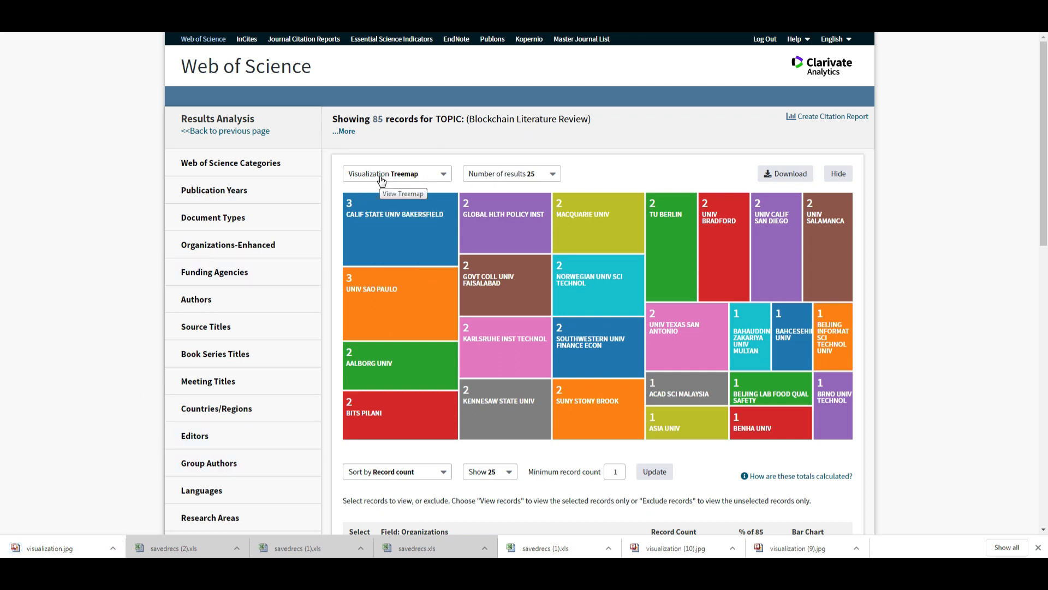
left_click(57, 549)
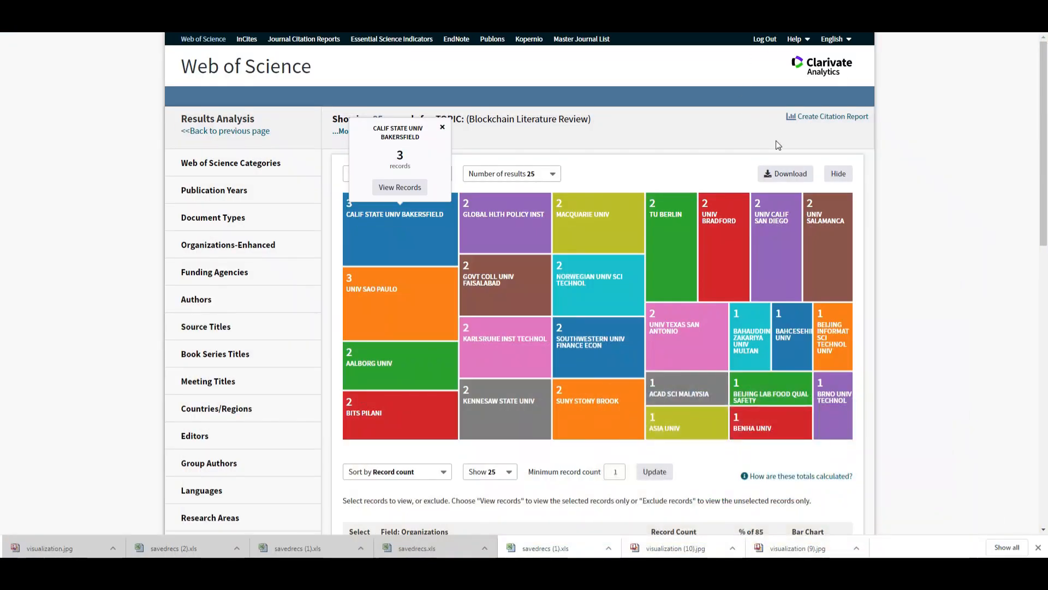
Step: Examine the results analysis charts by Publication Years, Document Types, Organizations-Enhanced and Source Titles
left_click(211, 195)
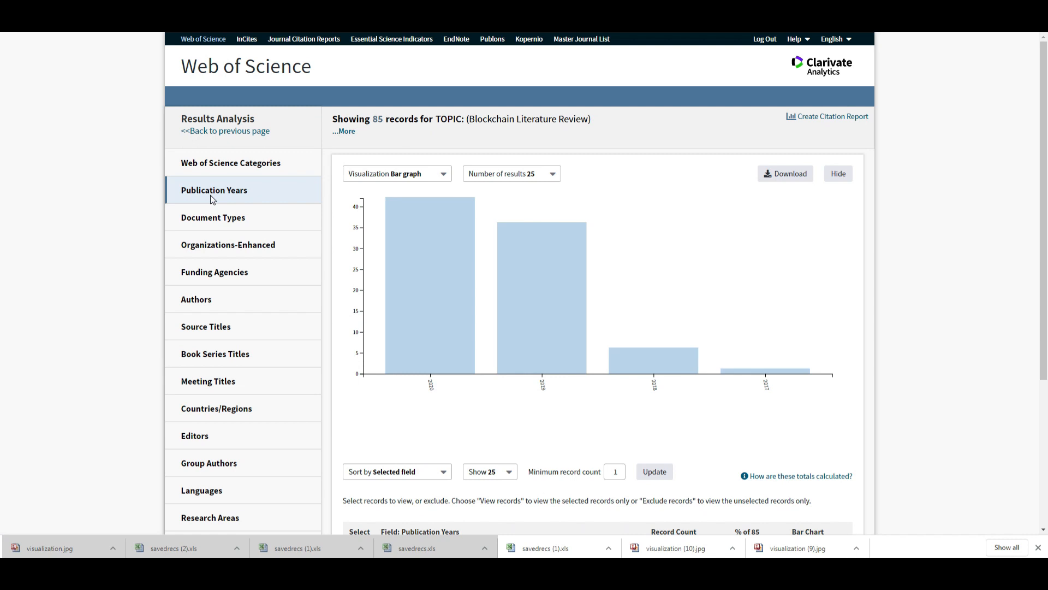
left_click(211, 219)
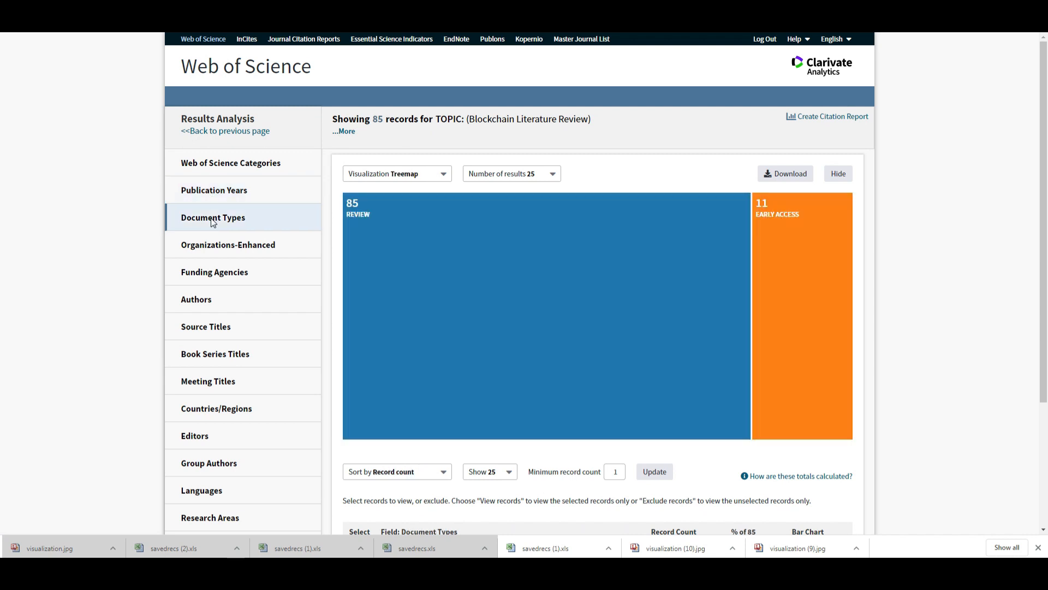
left_click(211, 247)
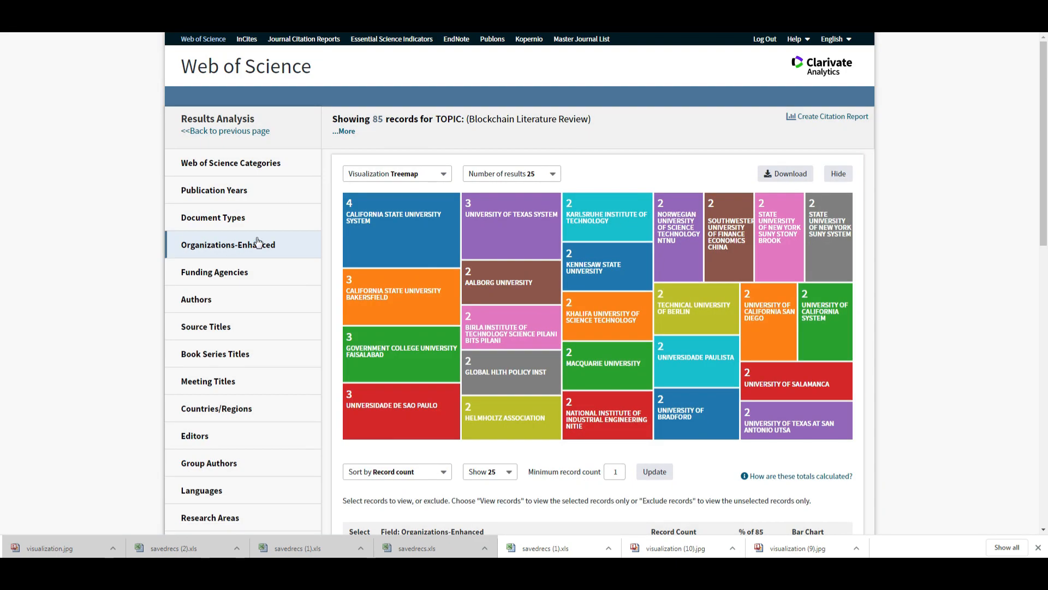
left_click(259, 326)
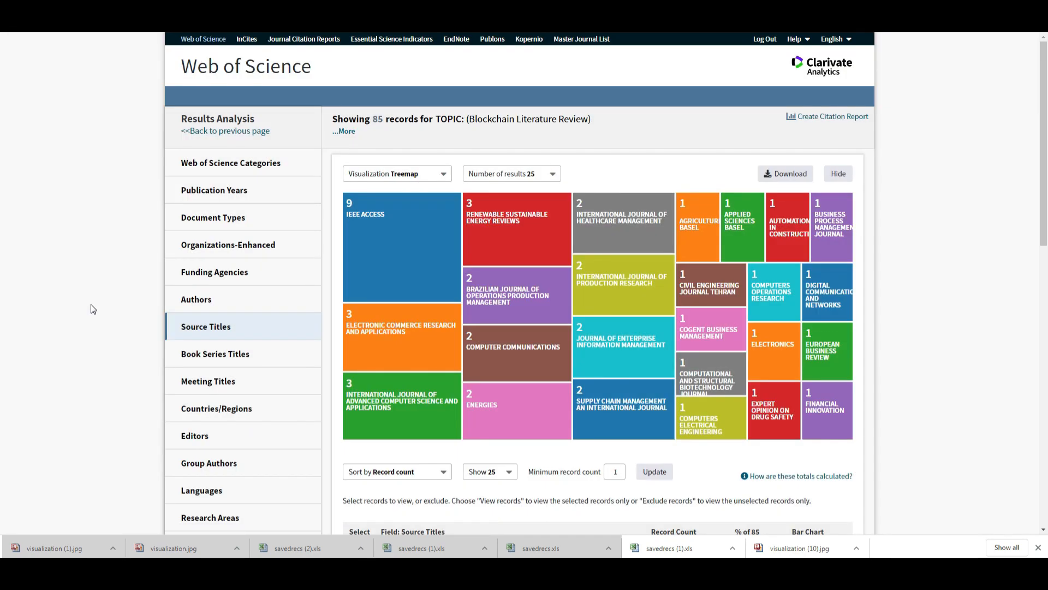
Step: Examine the results analysis by Meeting Titles, Countries/Regions, Languages, Research Areas and Organizations
left_click(275, 382)
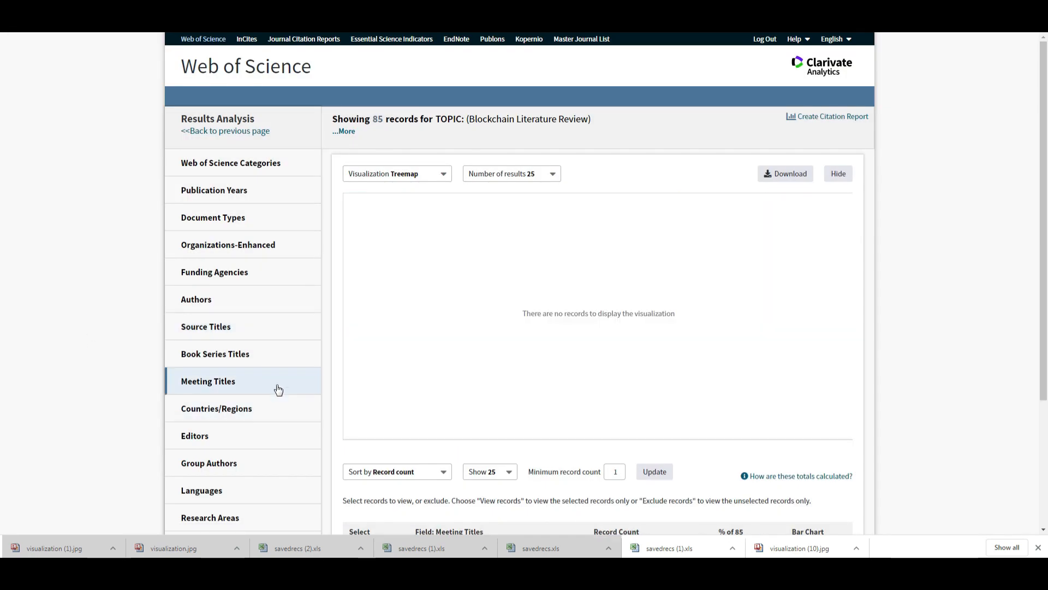
left_click(275, 413)
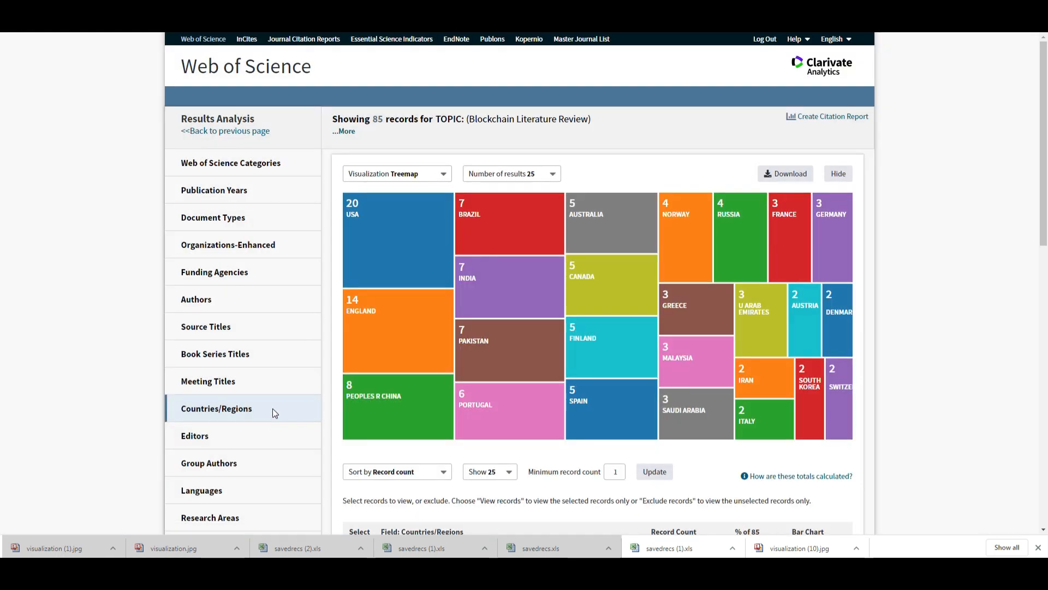
left_click(264, 488)
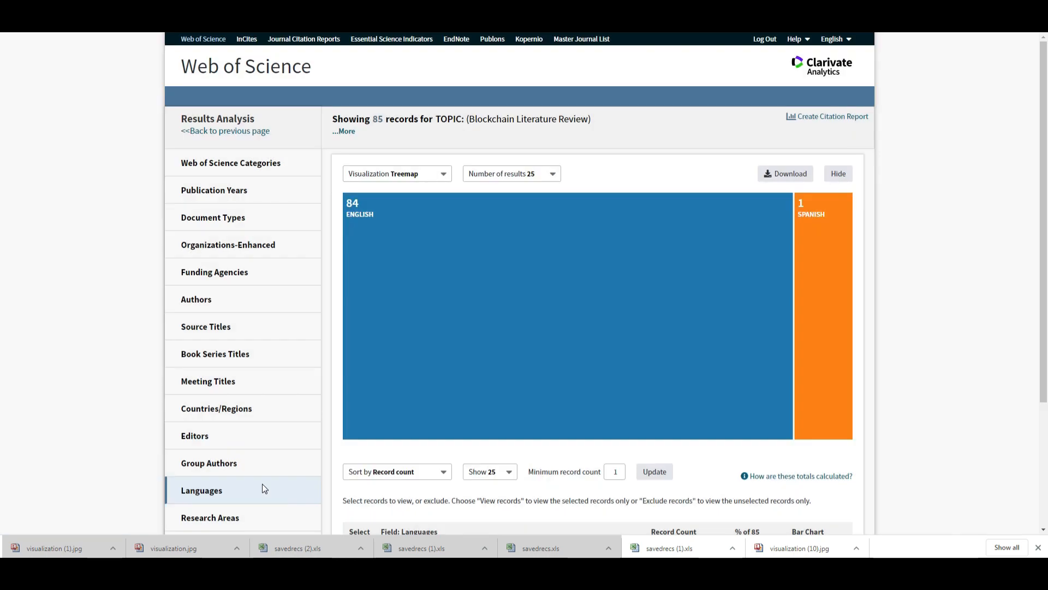
scroll(262, 484, "down", 3)
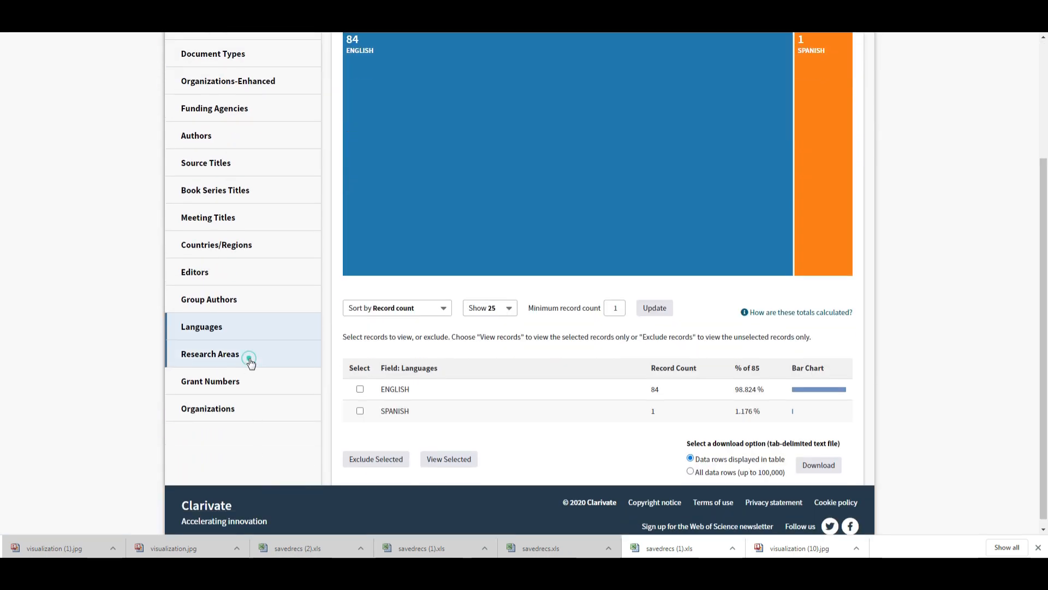
left_click(250, 362)
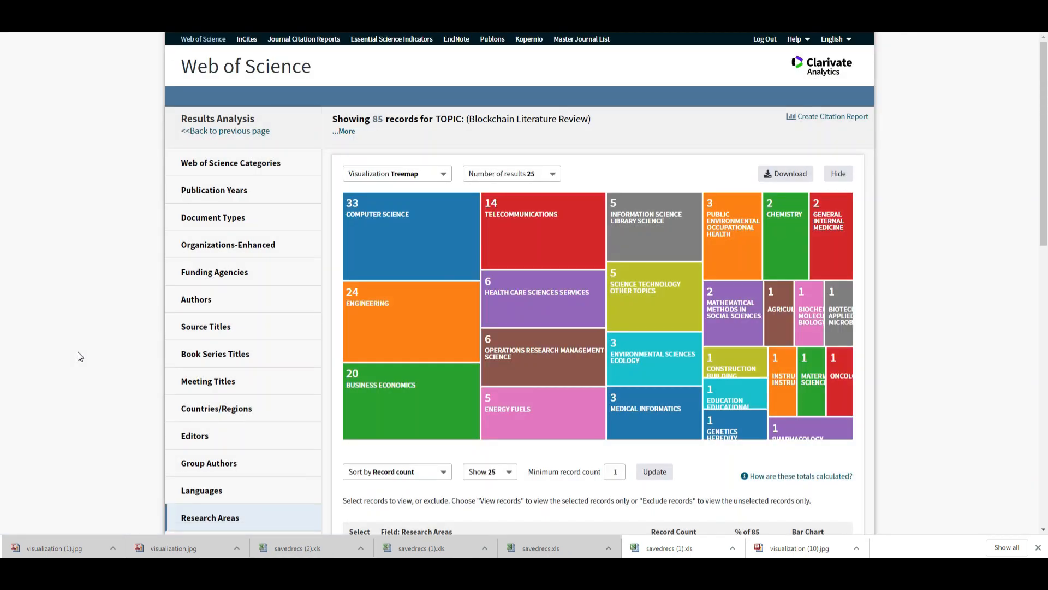
scroll(80, 357, "down", 5)
left_click(238, 298)
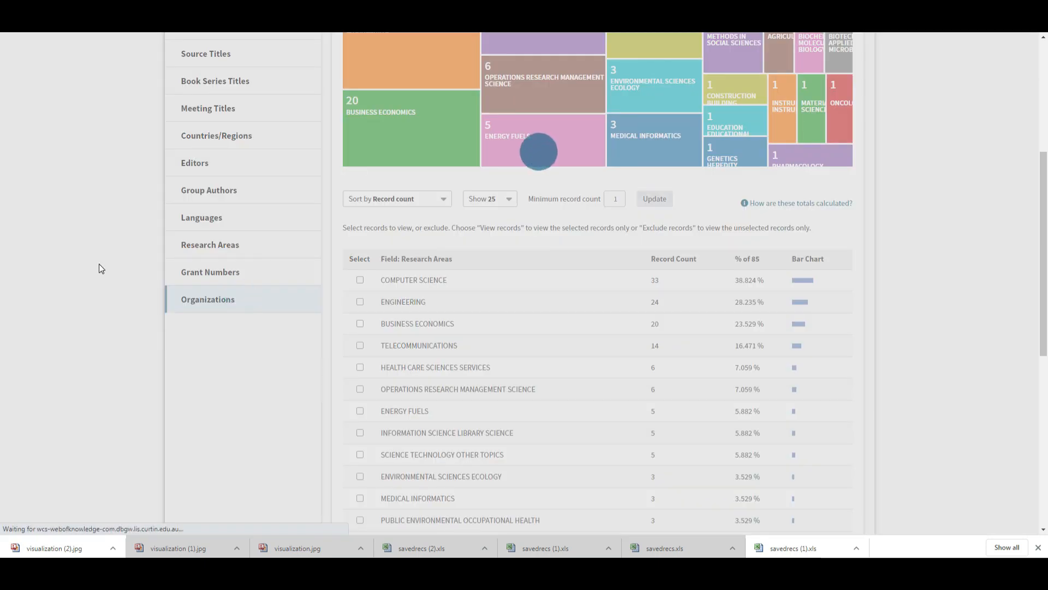